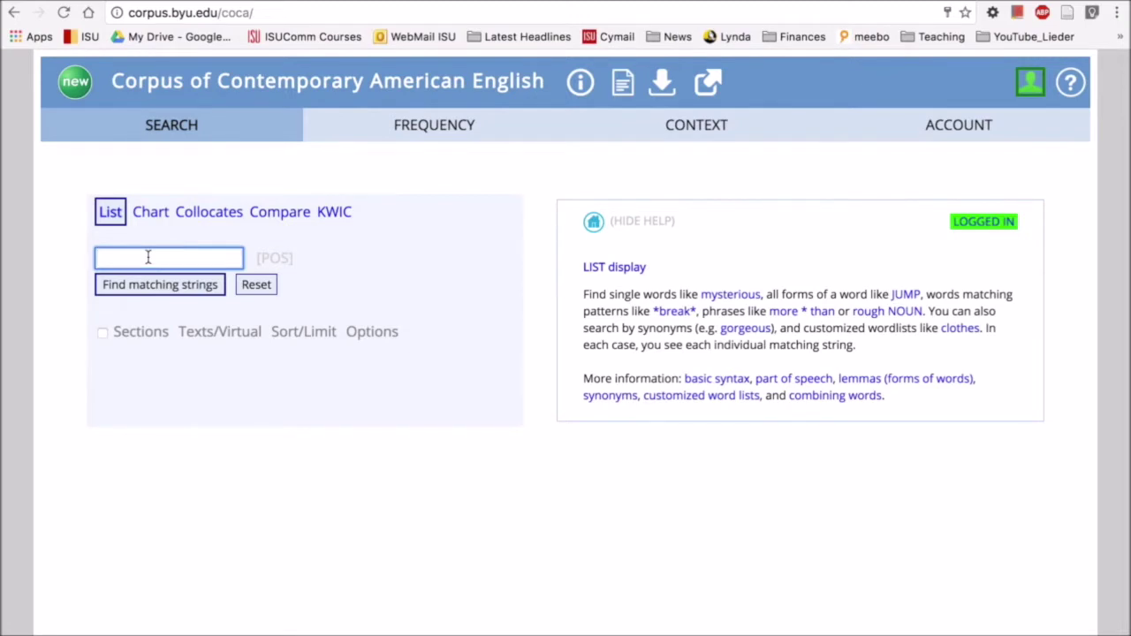
# - Enter 'run' as the List search query
pyautogui.write('run')
# - Get the frequency of 'run' (131,714) and open its example sentences
pyautogui.click(131, 291)
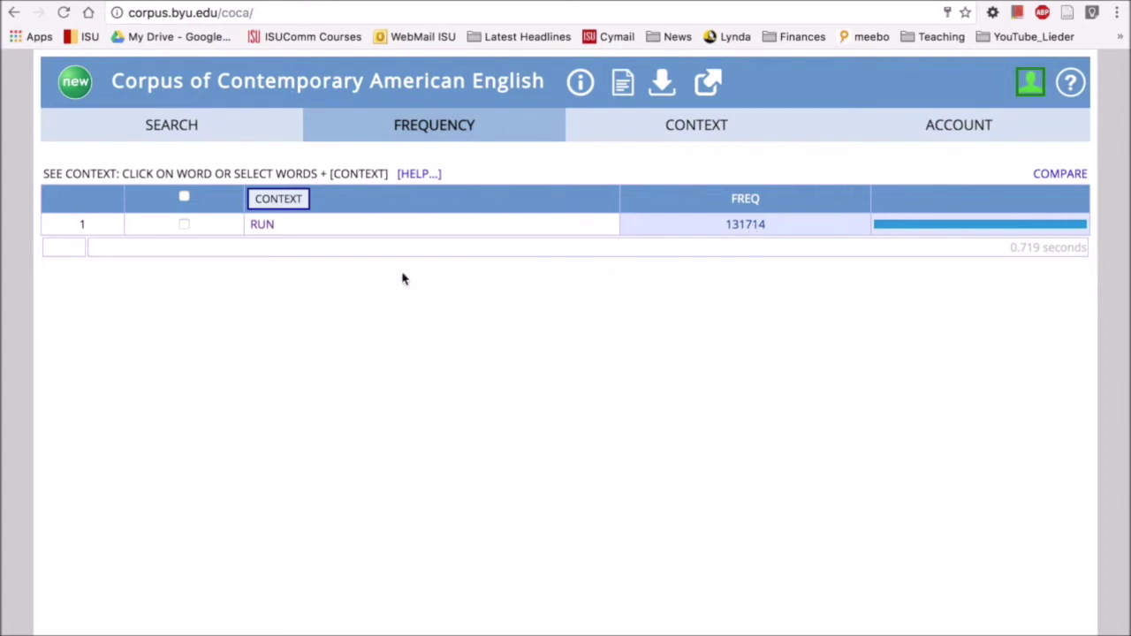
pyautogui.click(262, 226)
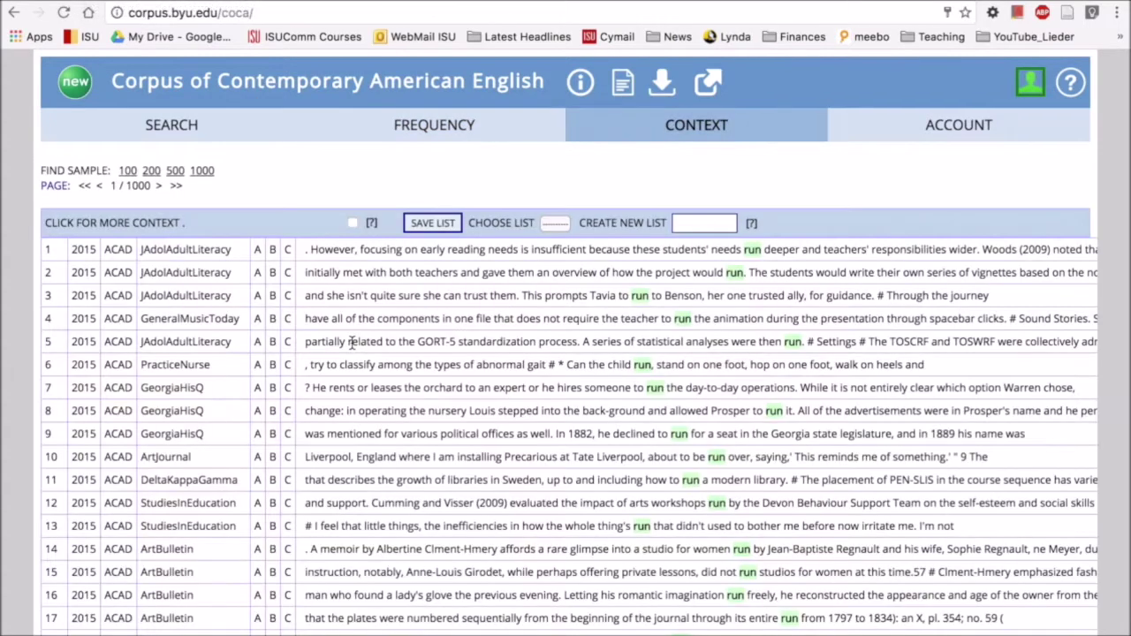
# - Scroll through the 'run' concordance lines, then return to the search form
pyautogui.scroll(-2, 753, 323)
pyautogui.scroll(-3, 753, 322)
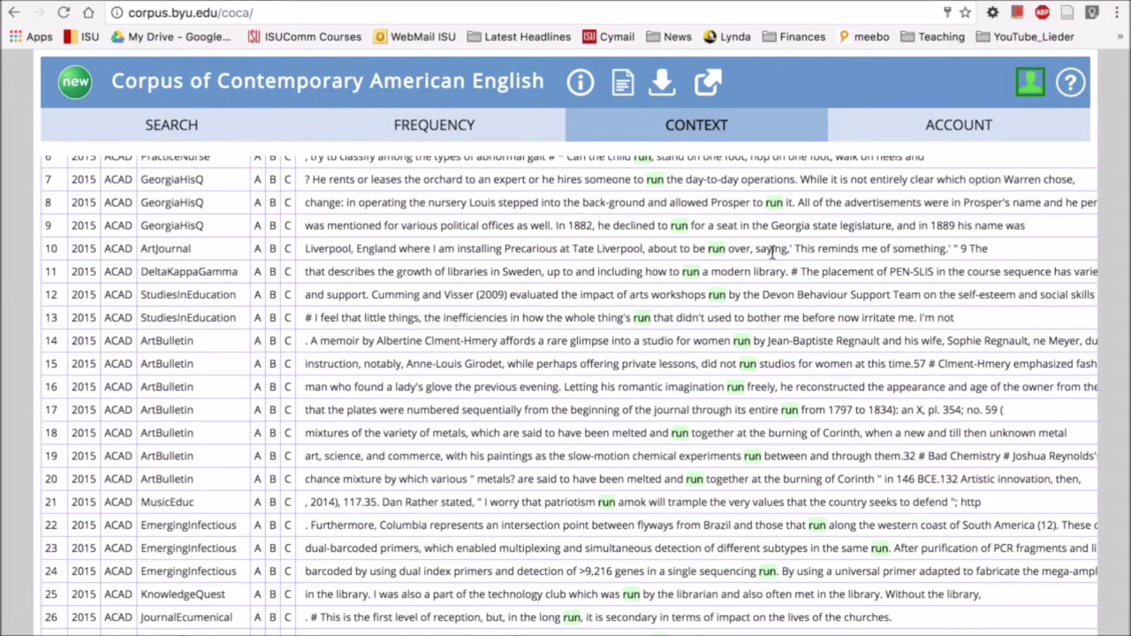
pyautogui.scroll(-1, 717, 315)
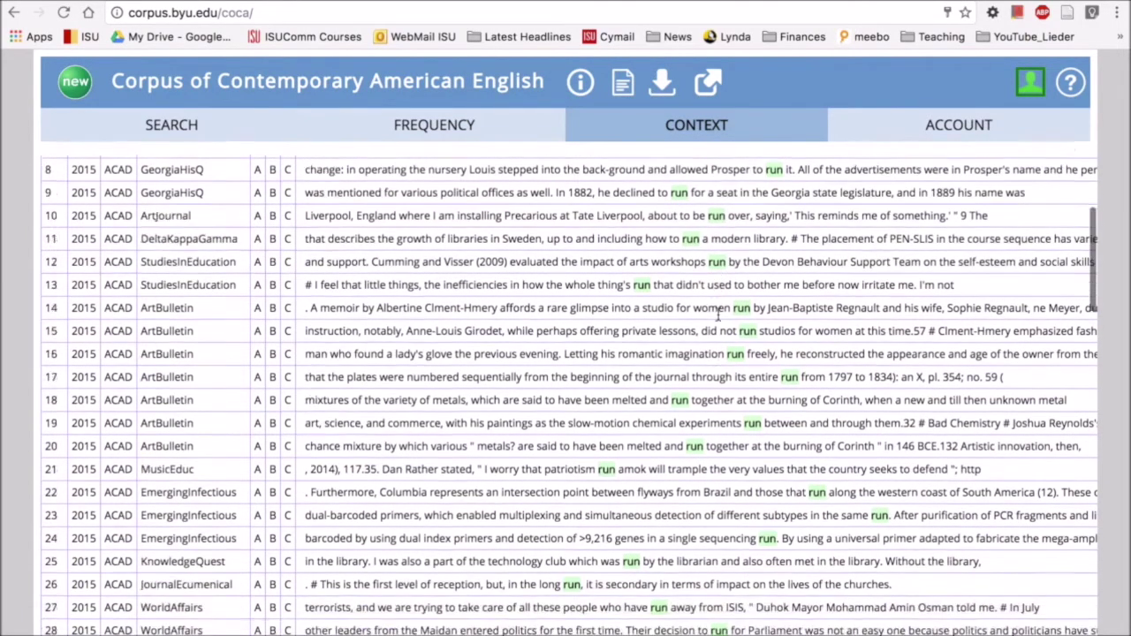
pyautogui.scroll(-3, 717, 315)
pyautogui.scroll(-2, 718, 315)
pyautogui.scroll(-3, 718, 315)
pyautogui.scroll(-4, 718, 315)
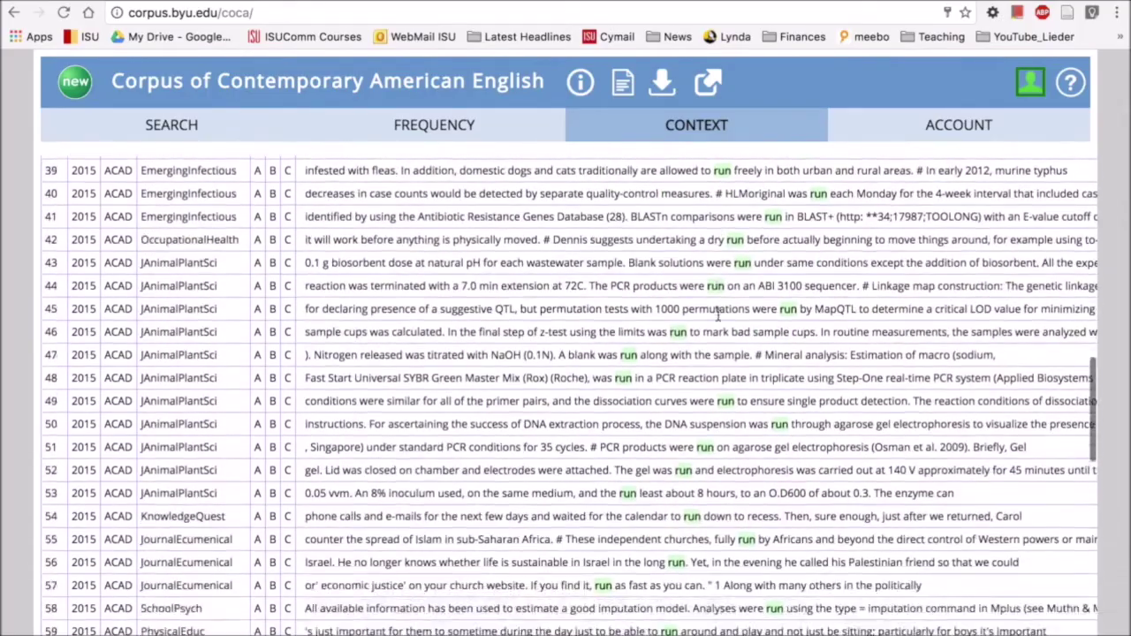
pyautogui.scroll(-5, 718, 315)
pyautogui.scroll(-5, 718, 314)
pyautogui.scroll(7, 718, 315)
pyautogui.scroll(15, 718, 315)
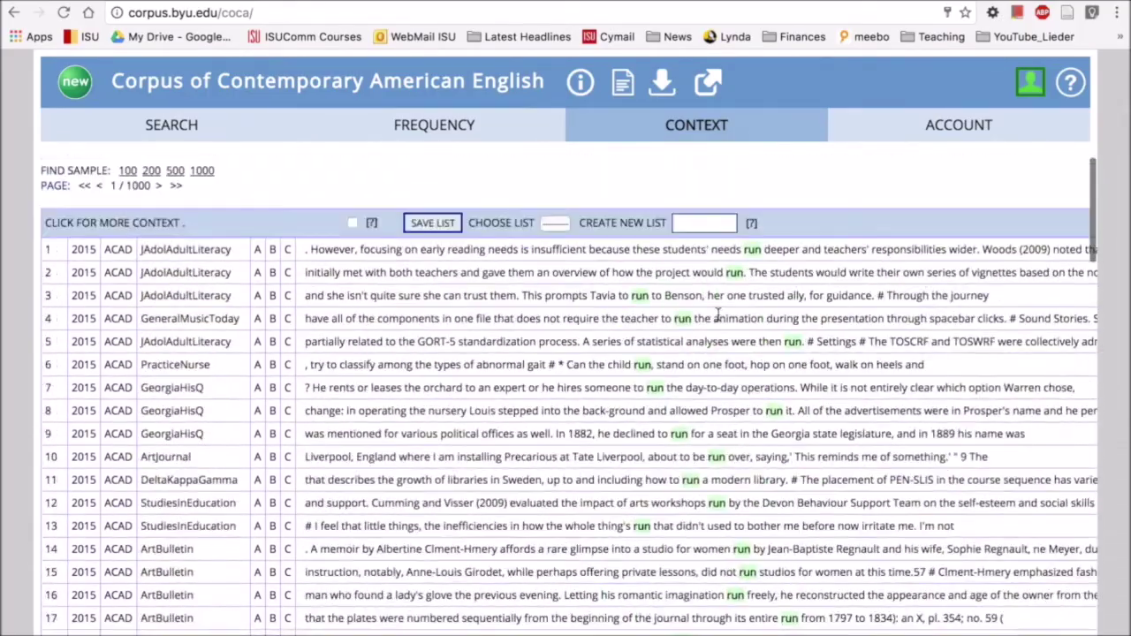
pyautogui.click(186, 127)
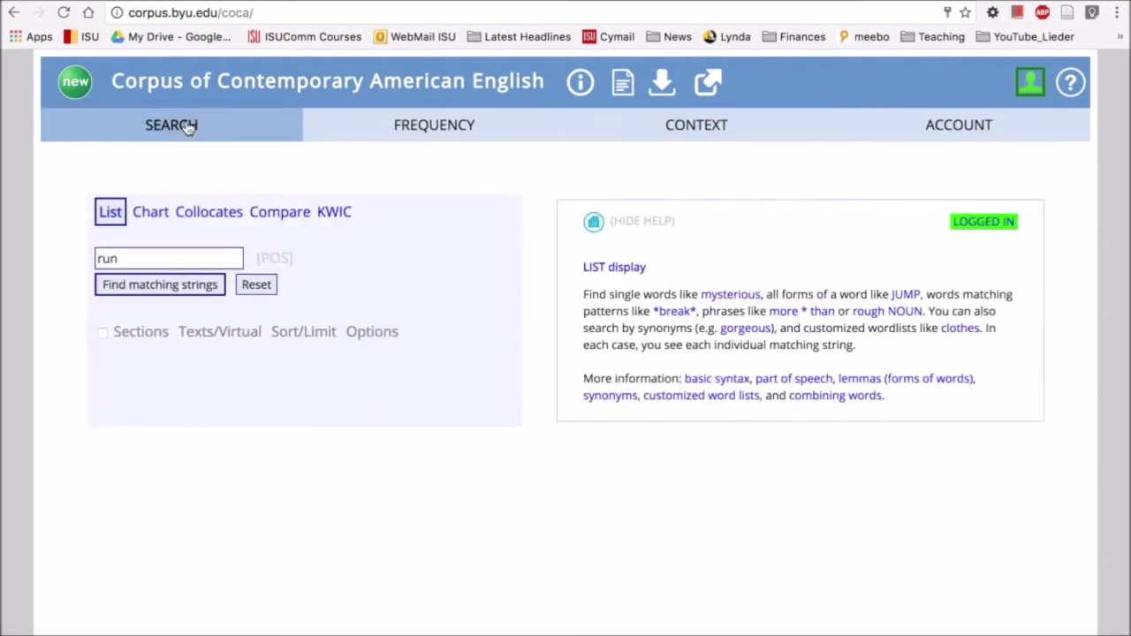
# - Restrict 'run' to nouns with noun.ALL, getting 33,796 occurrences
pyautogui.click(168, 259)
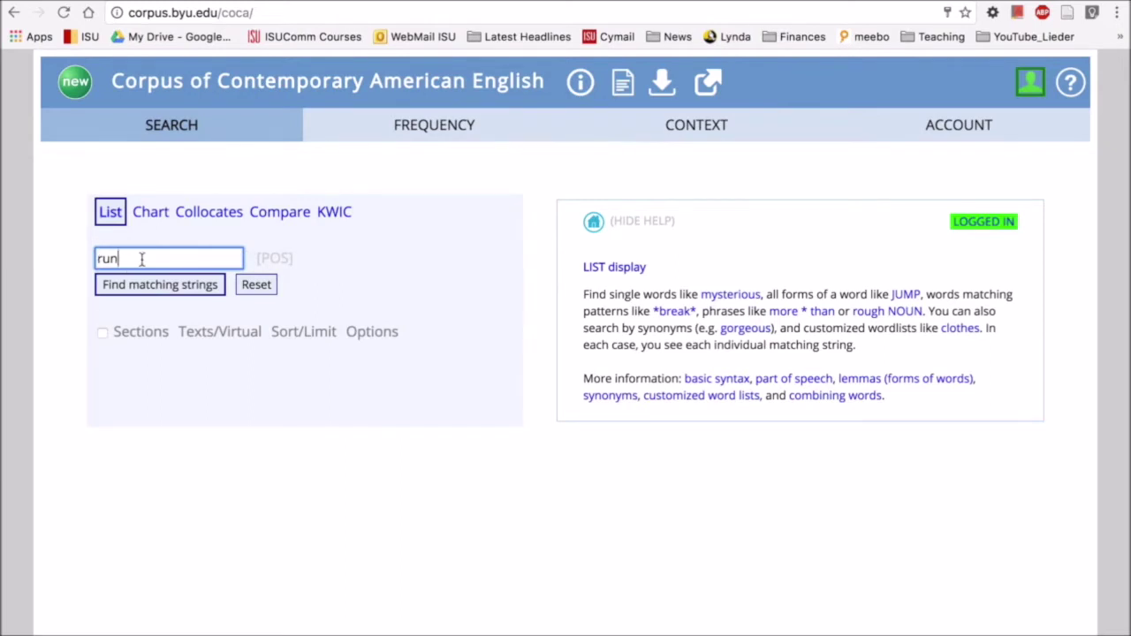
pyautogui.write('.')
pyautogui.click(274, 258)
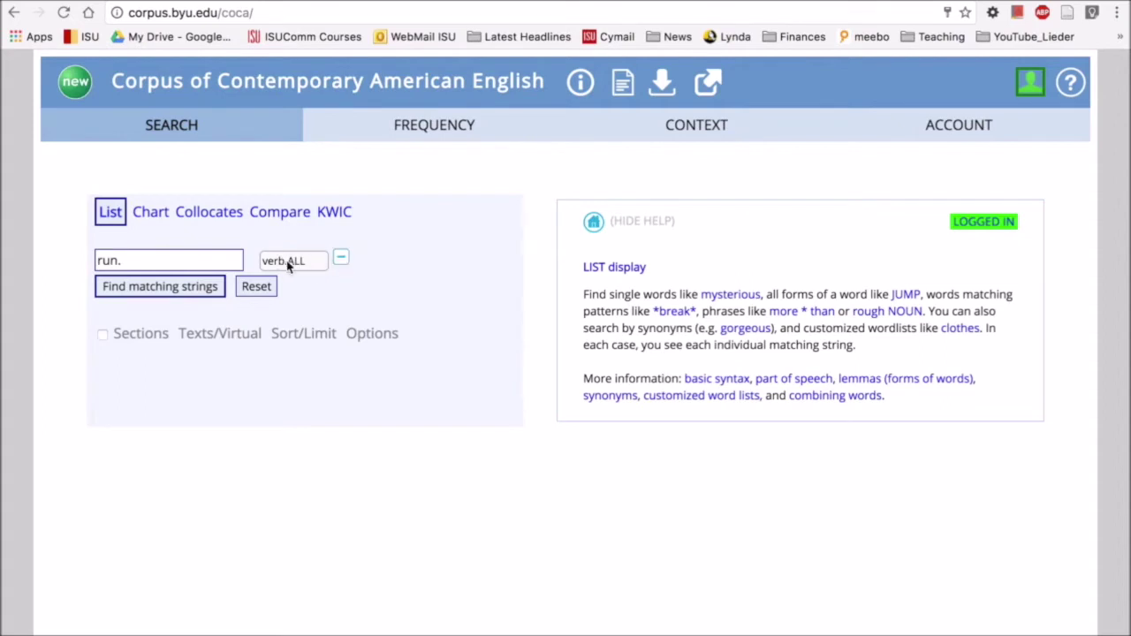
pyautogui.click(300, 265)
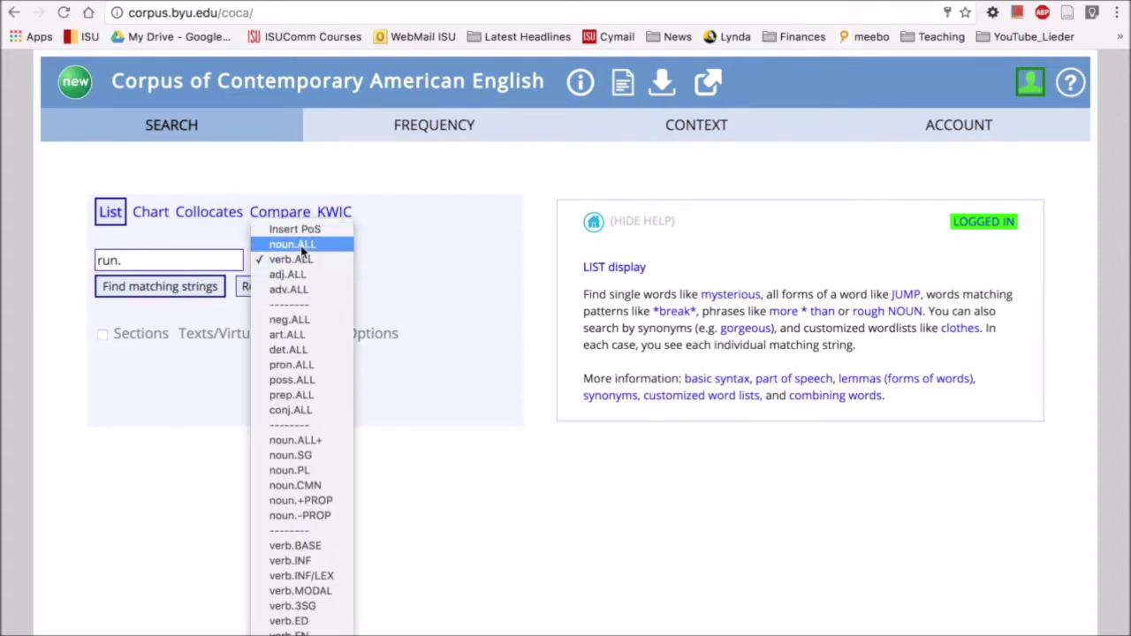
pyautogui.click(302, 246)
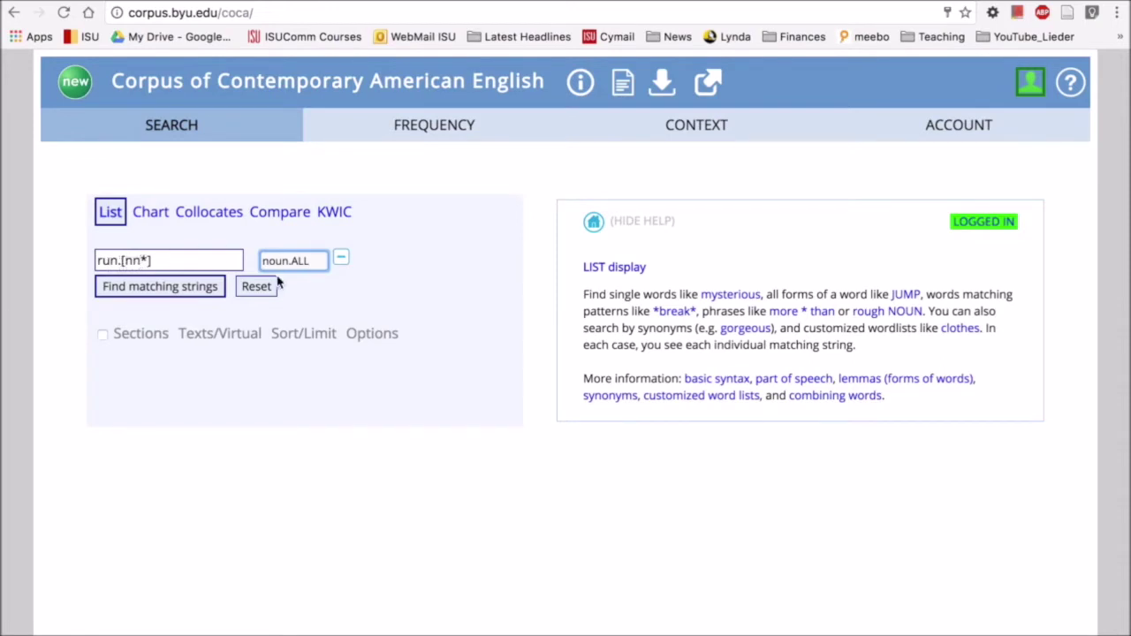
pyautogui.click(172, 294)
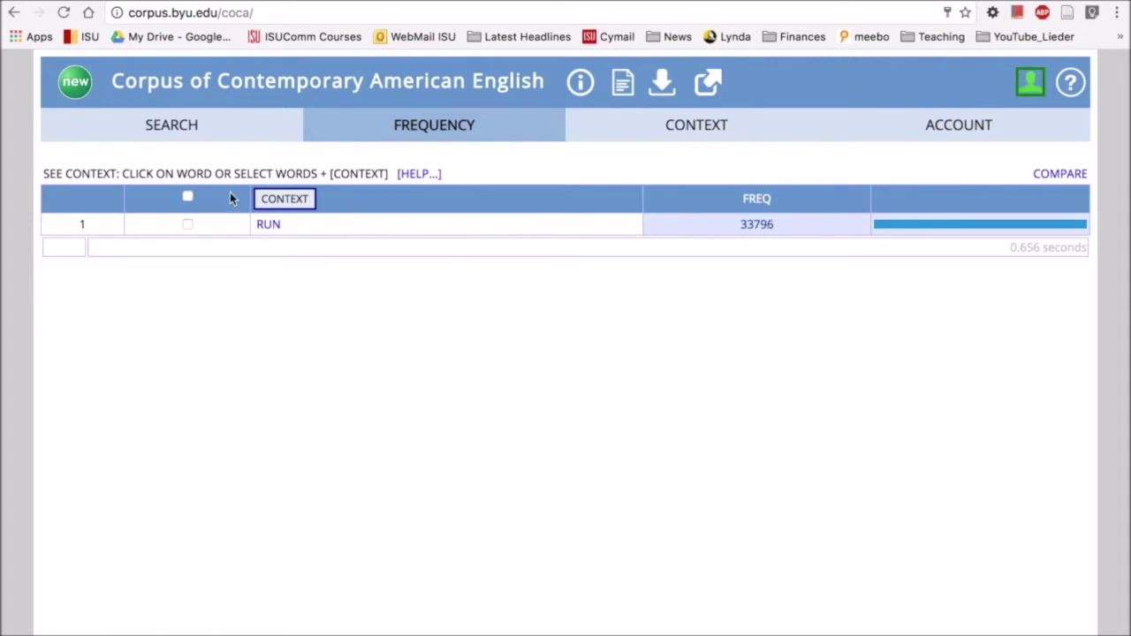
# - Switch the 'run' query from noun to verb.ALL, getting 97,770 occurrences
pyautogui.click(168, 128)
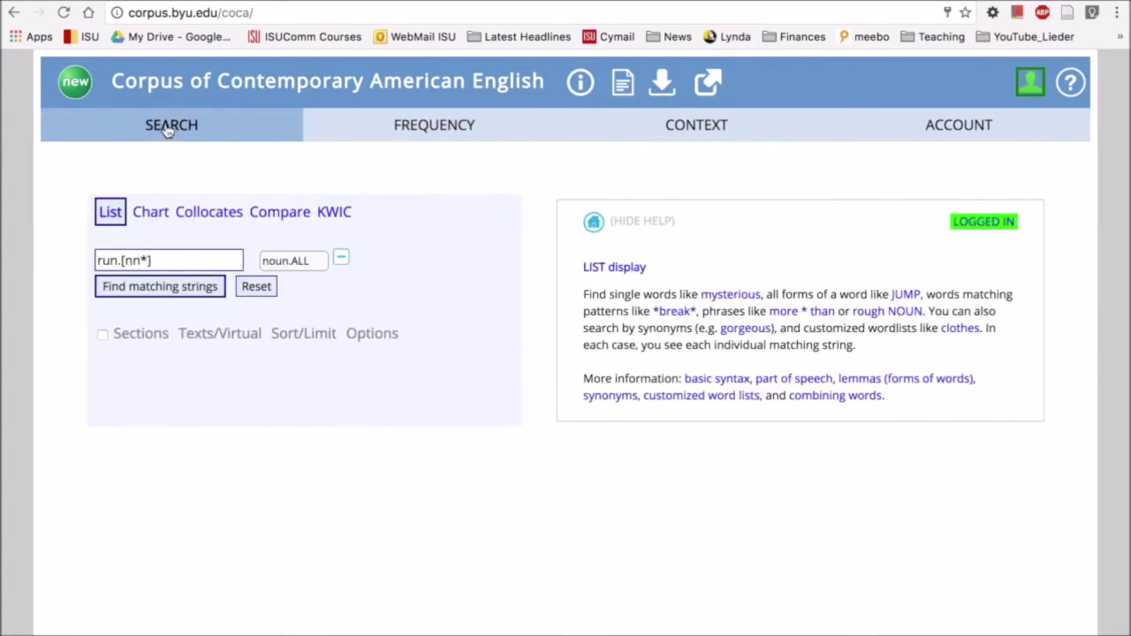
pyautogui.click(159, 261)
pyautogui.press('BackSpace')
pyautogui.press('BackSpace')
pyautogui.press('BackSpace')
pyautogui.press('BackSpace')
pyautogui.press('BackSpace')
pyautogui.click(296, 264)
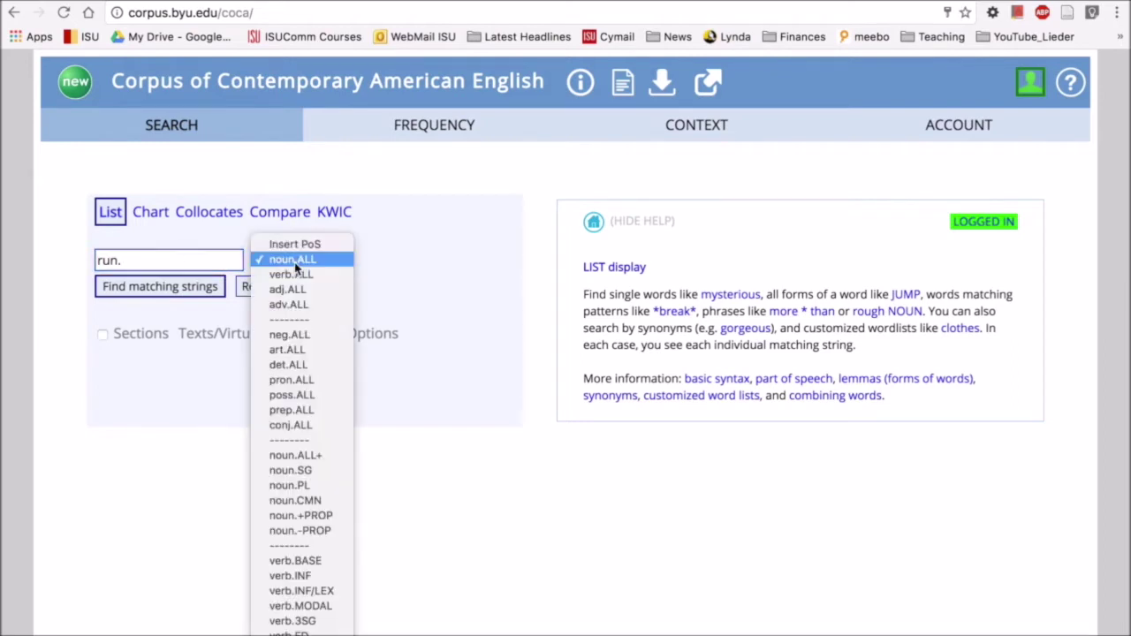
pyautogui.click(297, 276)
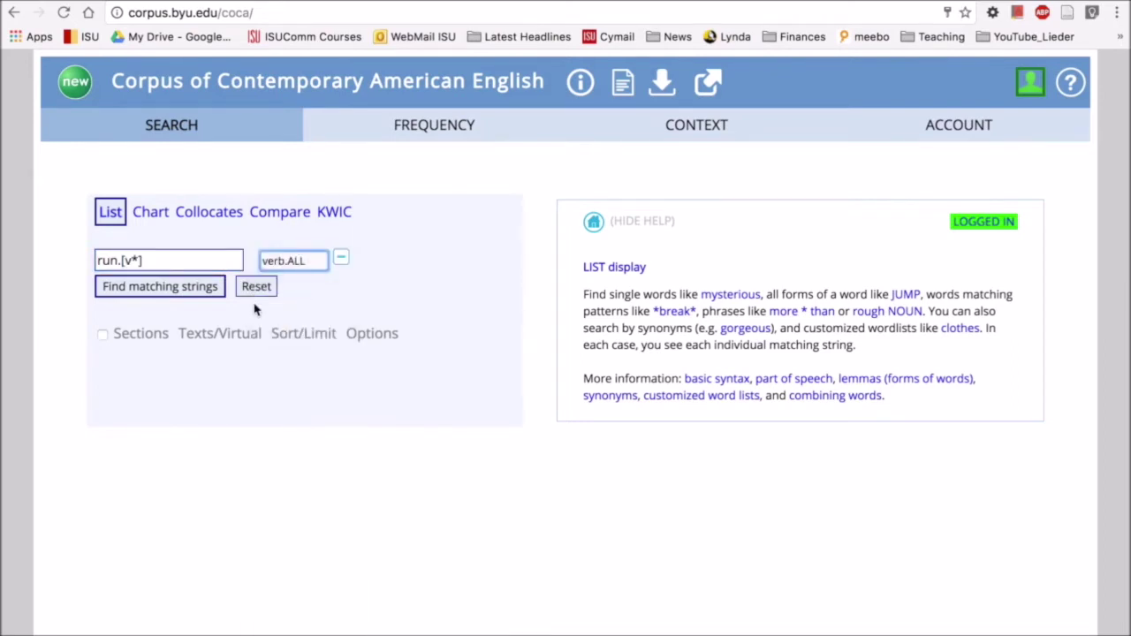
pyautogui.click(183, 293)
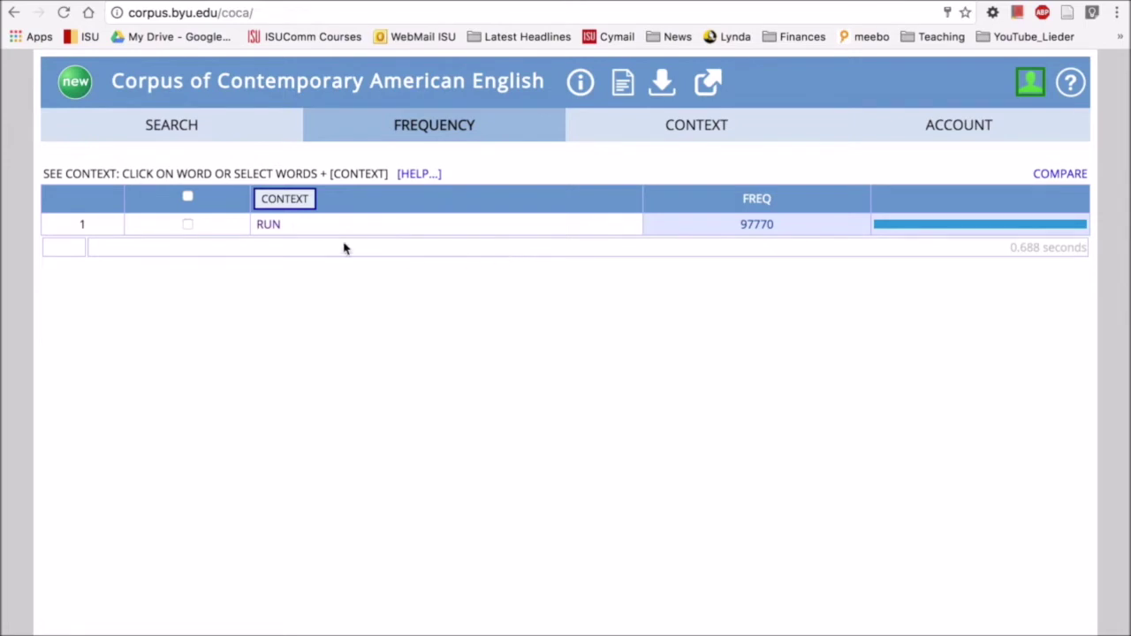
# - Replace the query with the untagged phrase 'go for a run', getting 57 hits
pyautogui.click(161, 140)
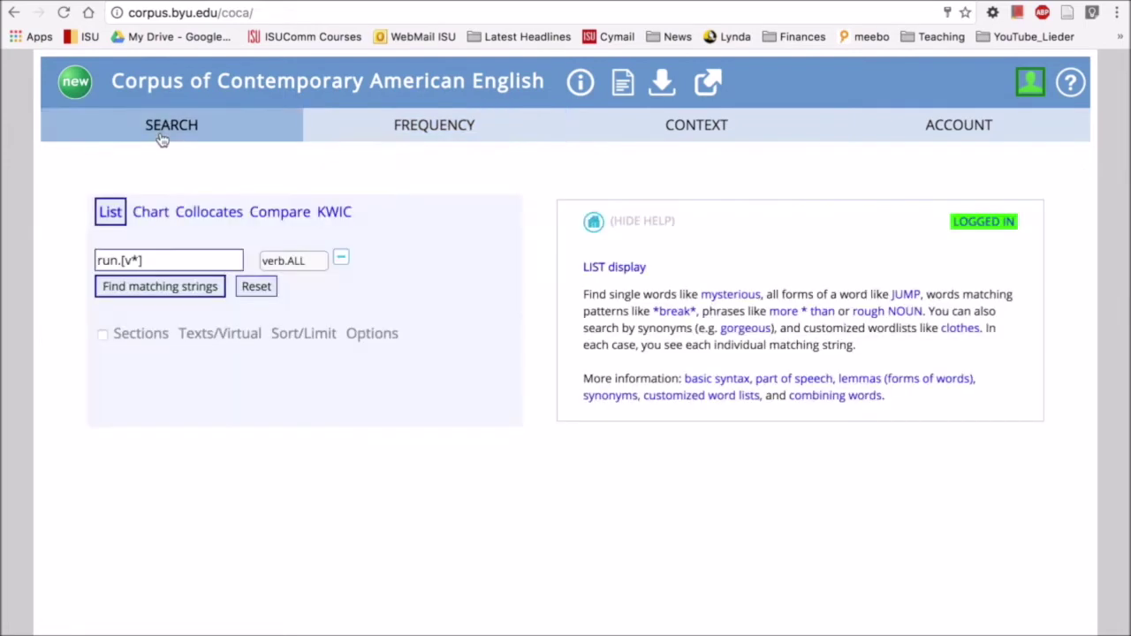
pyautogui.click(184, 267)
pyautogui.press('BackSpace')
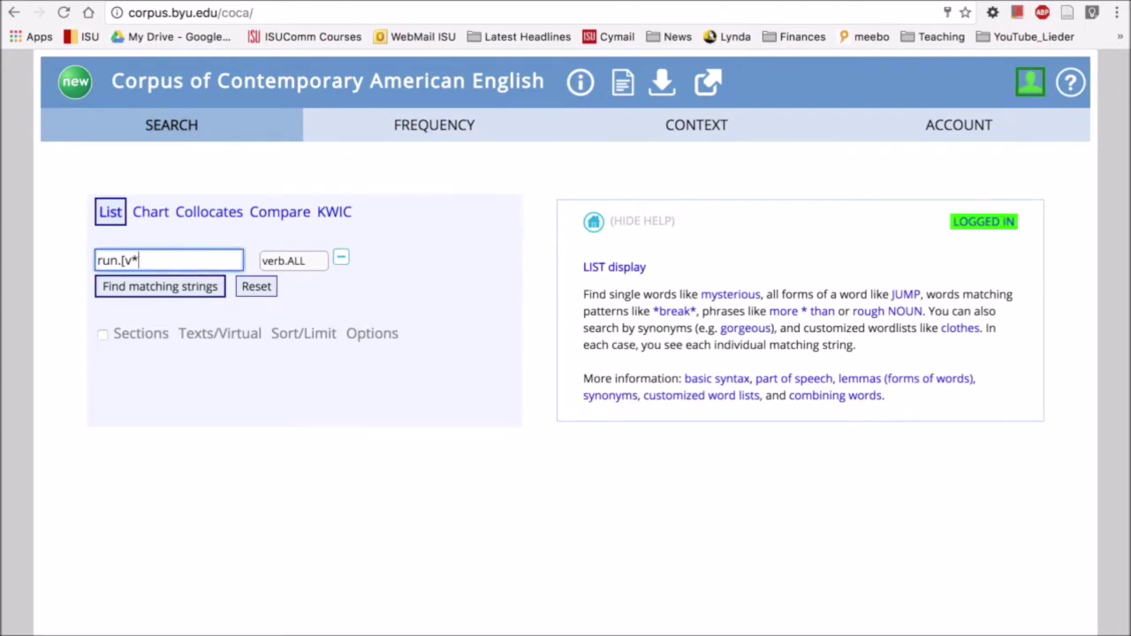
pyautogui.press('BackSpace')
pyautogui.press('BackSpace')
pyautogui.press('BackSpace')
pyautogui.press('BackSpace')
pyautogui.press('BackSpace')
pyautogui.press('BackSpace')
pyautogui.write('go for a r')
pyautogui.write('un')
pyautogui.click(340, 258)
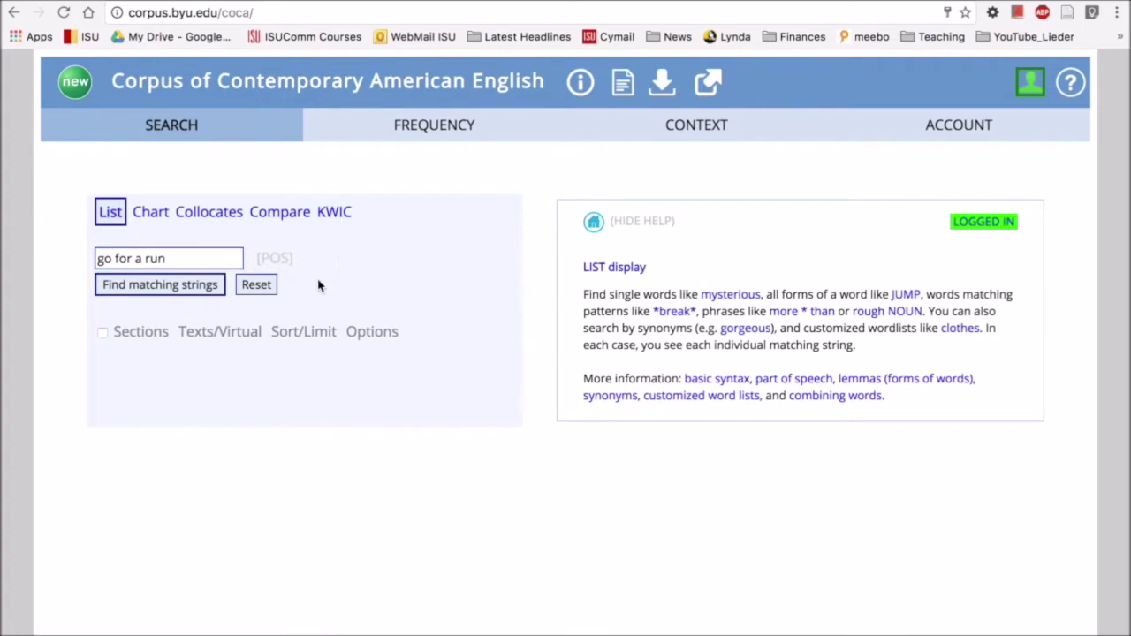
pyautogui.click(130, 287)
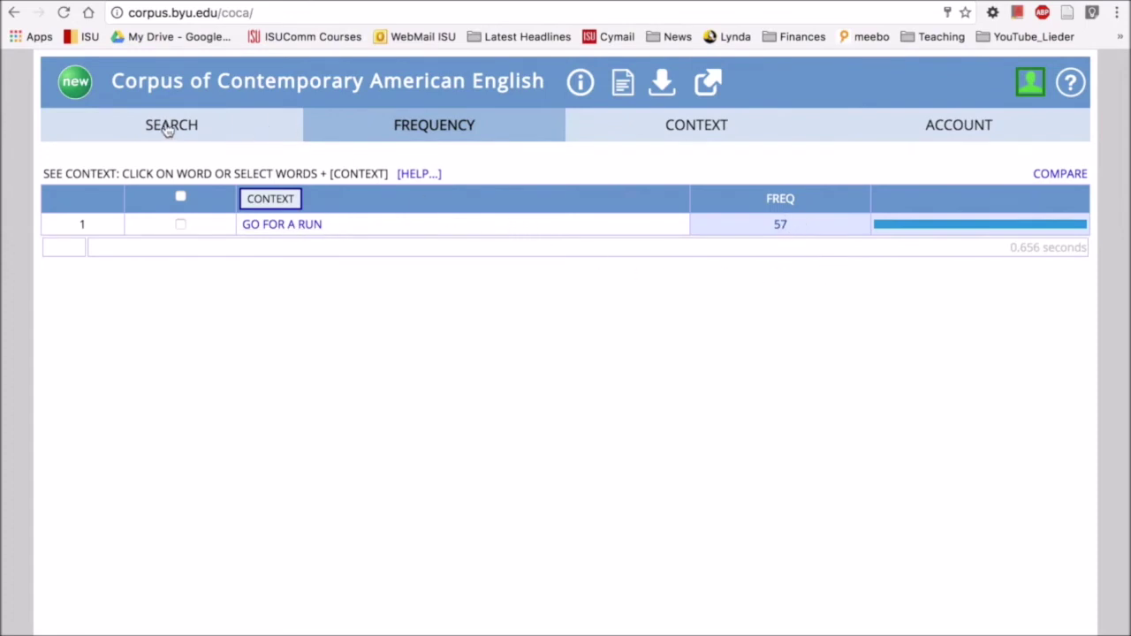
# - View the 'go for a run' example sentences, then return to the search form
pyautogui.click(291, 228)
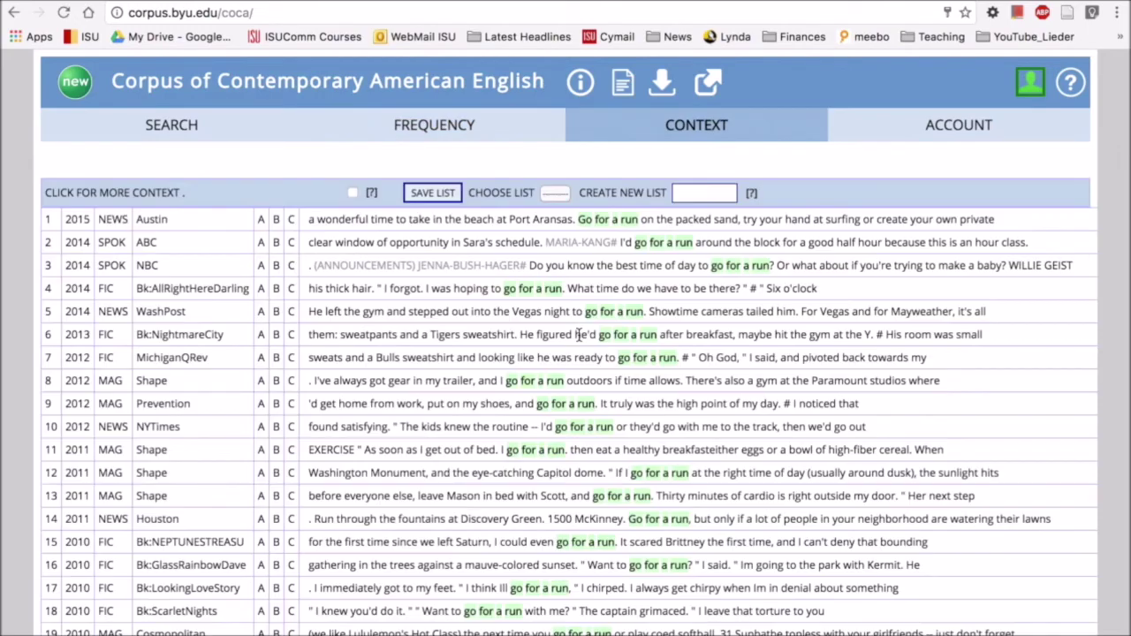
pyautogui.scroll(-1, 579, 336)
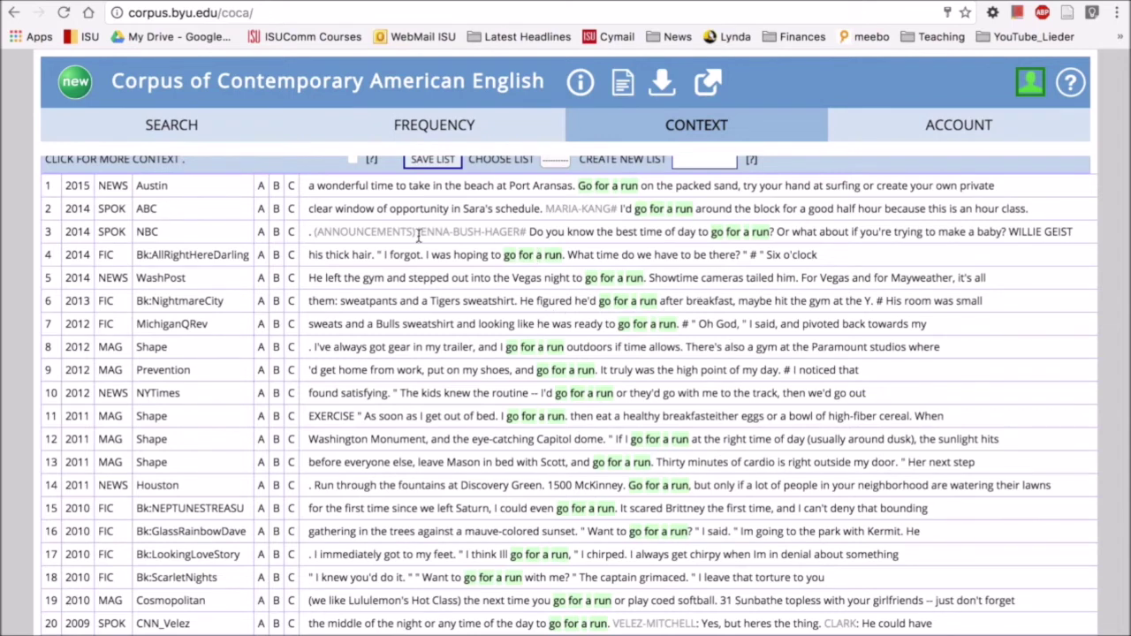
pyautogui.click(156, 132)
# - Change the phrase to 'take a run', get its 53 hits, and view its examples
pyautogui.doubleClick(182, 255)
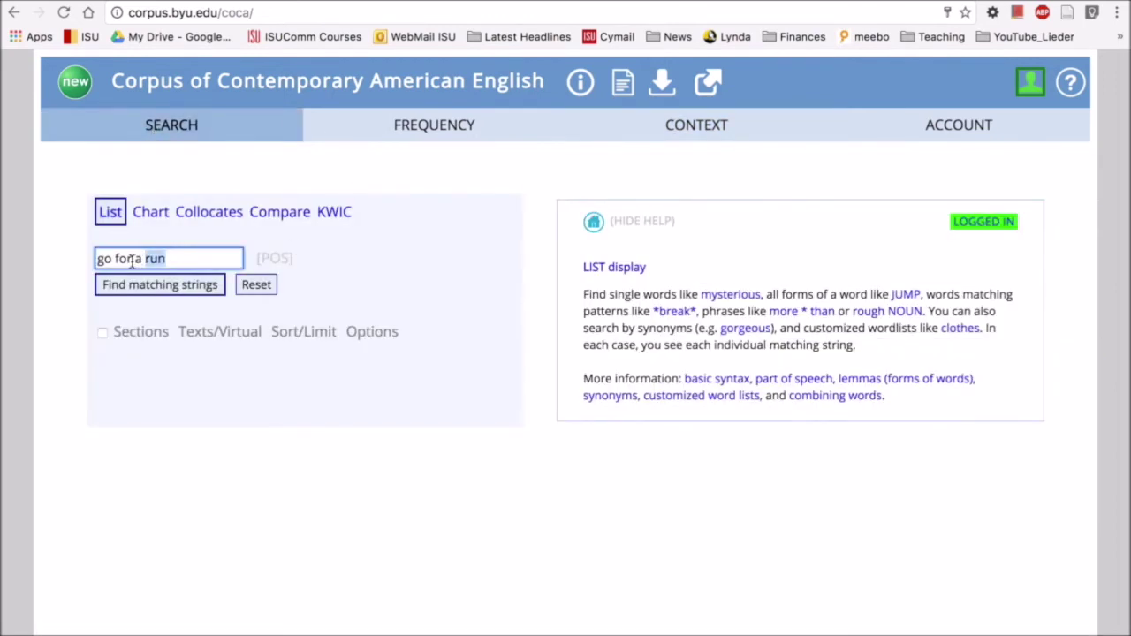
pyautogui.moveTo(133, 256); pyautogui.dragTo(80, 256)
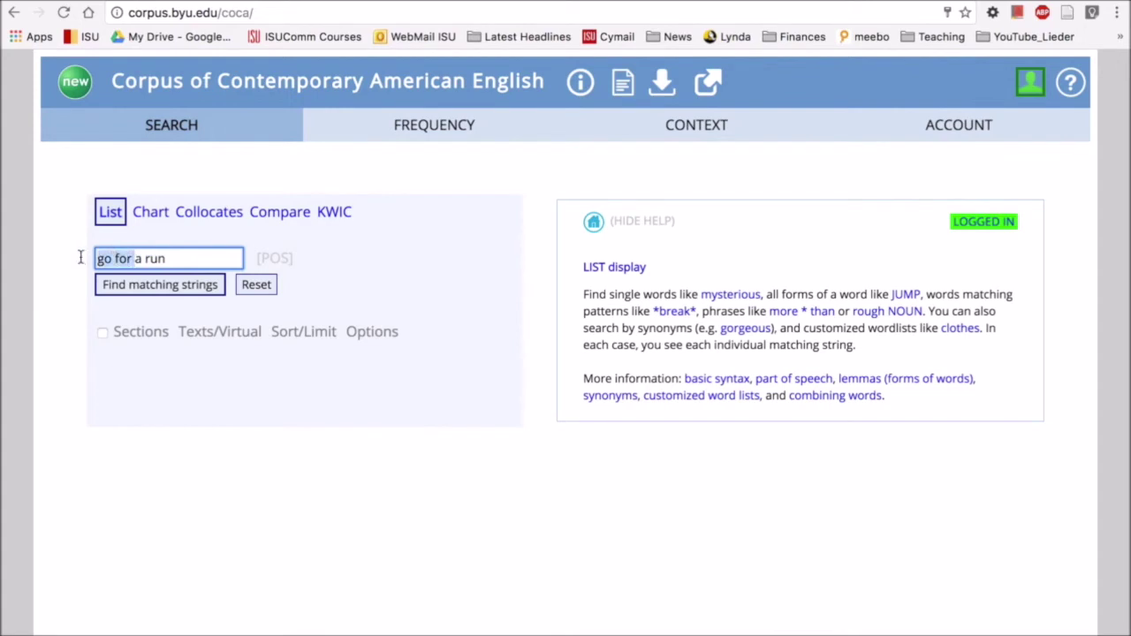
pyautogui.write('take')
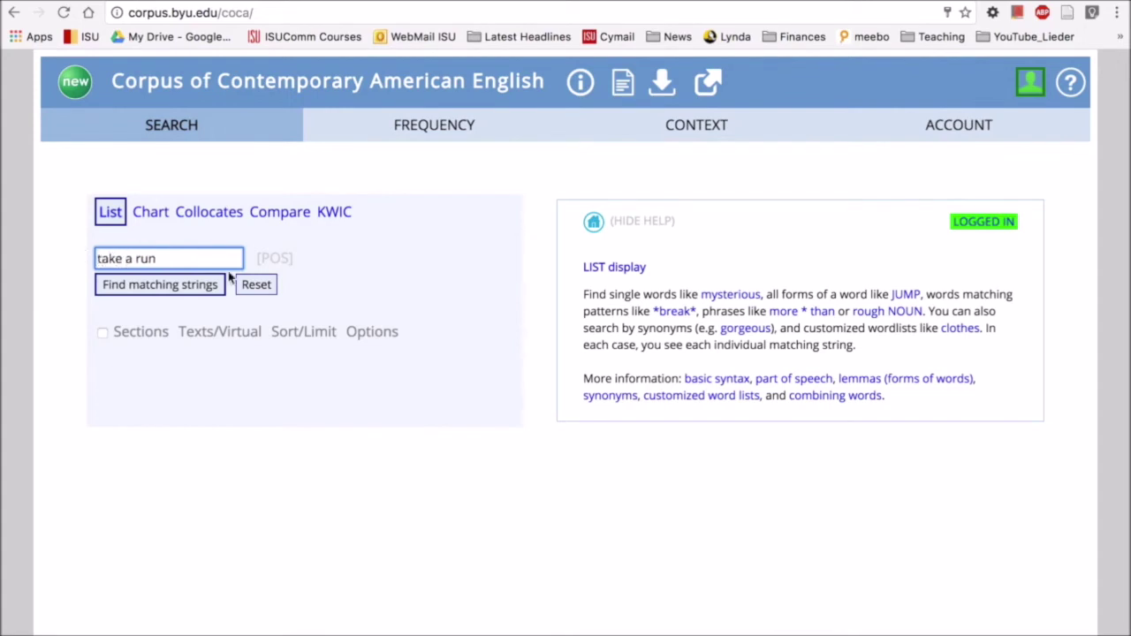
pyautogui.click(156, 285)
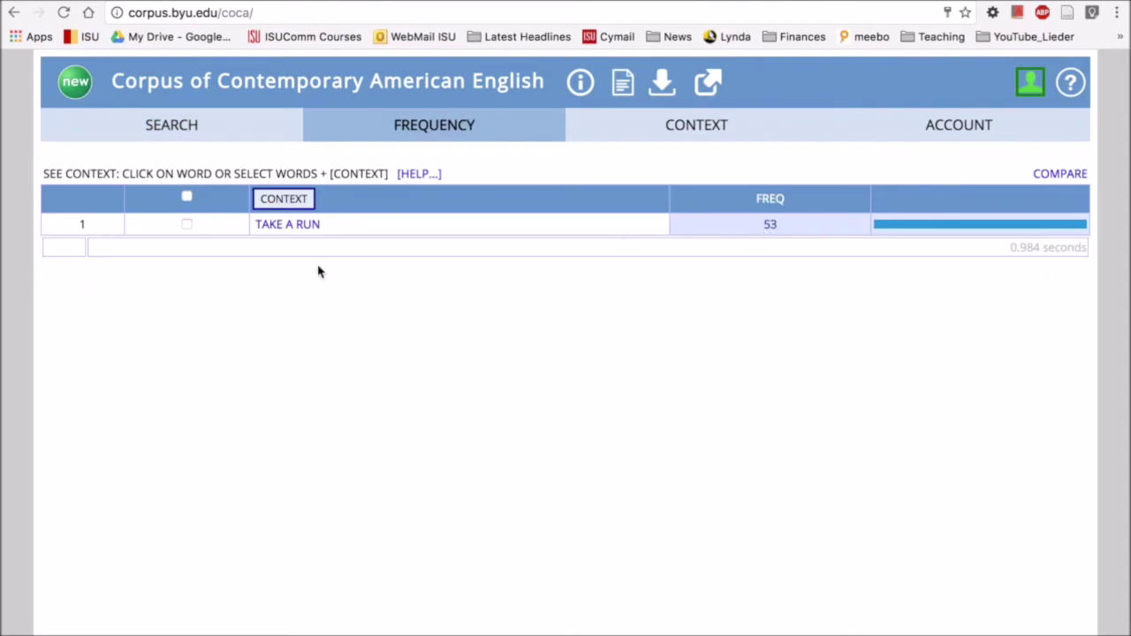
pyautogui.click(281, 228)
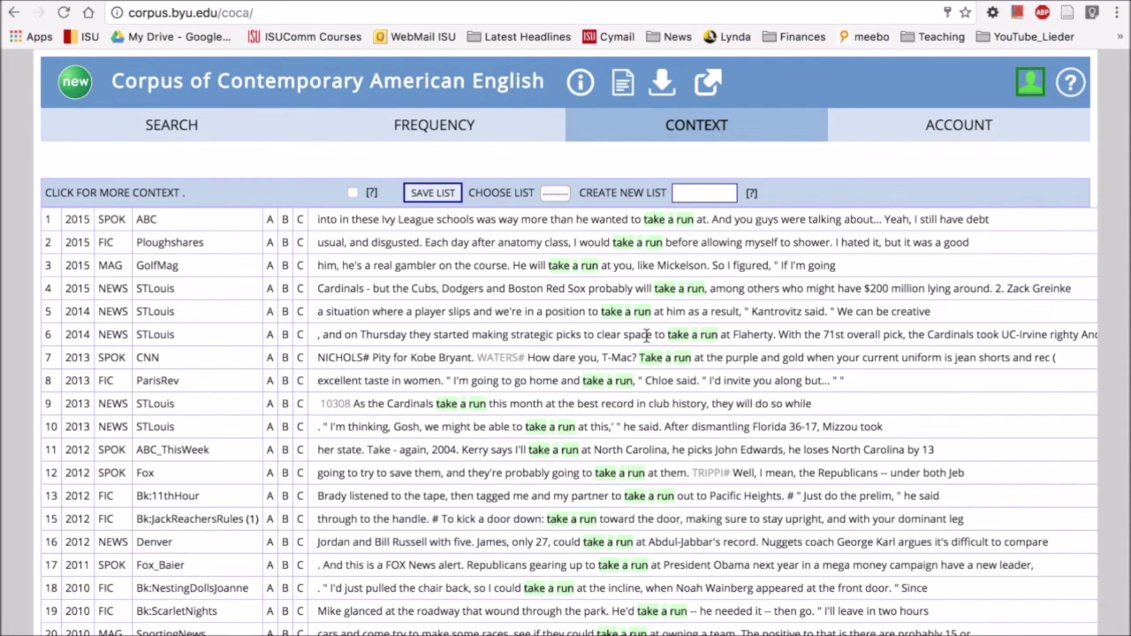
# - Return from the 'take a run' examples to the search form and edit the query
pyautogui.click(190, 130)
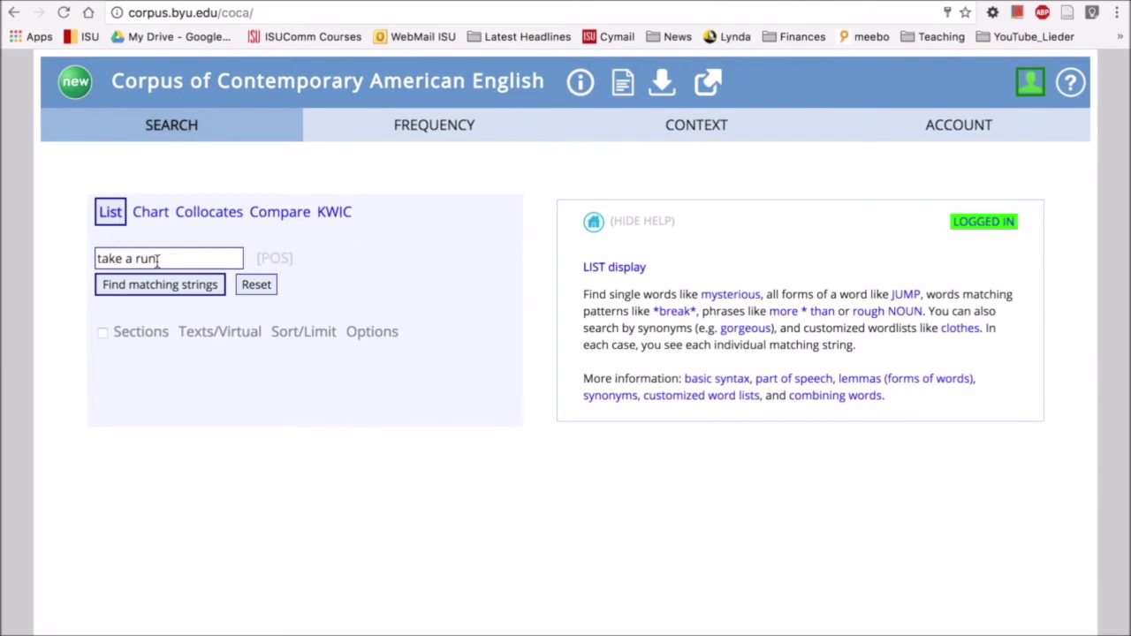
pyautogui.click(158, 262)
# - Search for the wildcard phrase 'go for a *'
pyautogui.press('BackSpace')
pyautogui.press('BackSpace')
pyautogui.press('BackSpace')
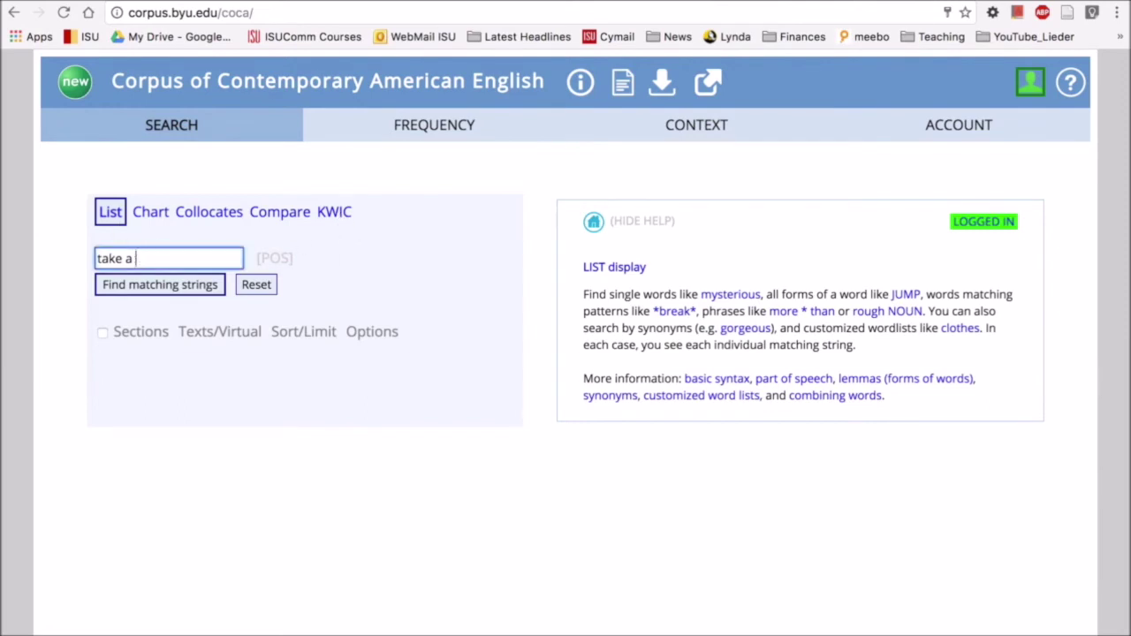
pyautogui.press('BackSpace')
pyautogui.press('BackSpace')
pyautogui.press('BackSpace')
pyautogui.press('BackSpace')
pyautogui.press('BackSpace')
pyautogui.write('go f')
pyautogui.write('or a')
pyautogui.click(146, 296)
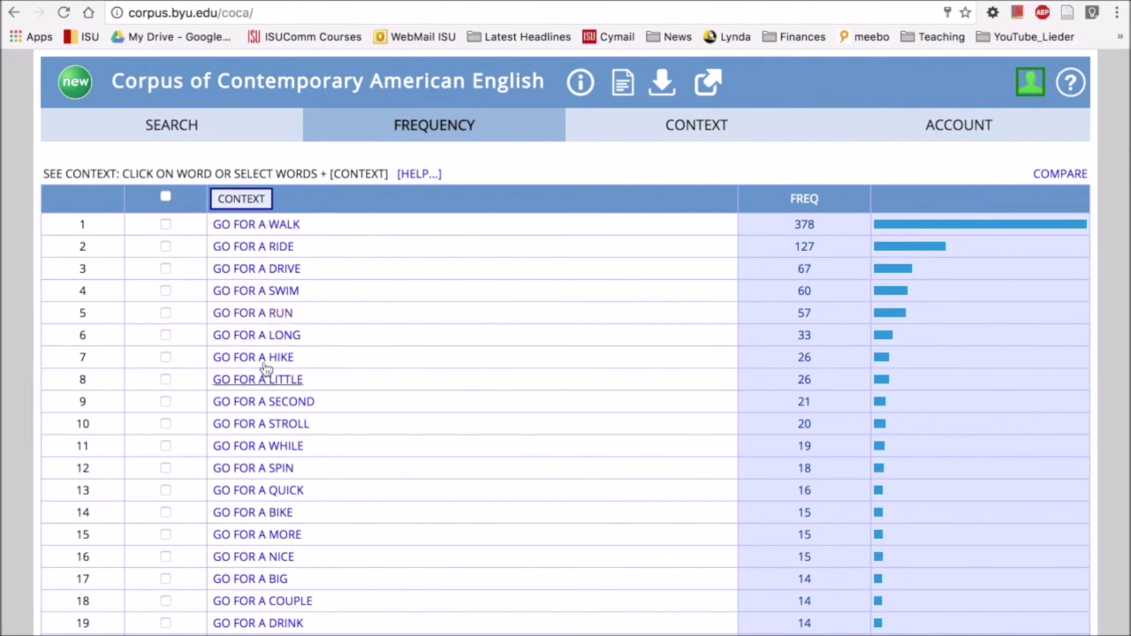
# - Scroll the matches, led by walk (378) and ride (127), then return to the search form
pyautogui.scroll(-2, 265, 424)
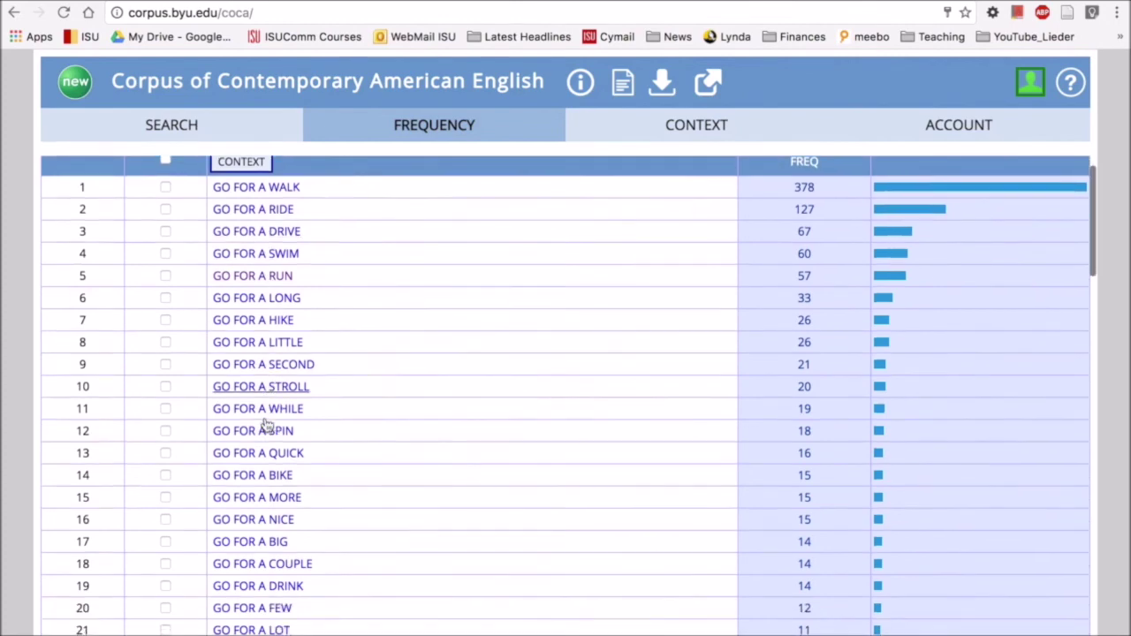
pyautogui.scroll(-2, 265, 424)
pyautogui.scroll(-1, 266, 425)
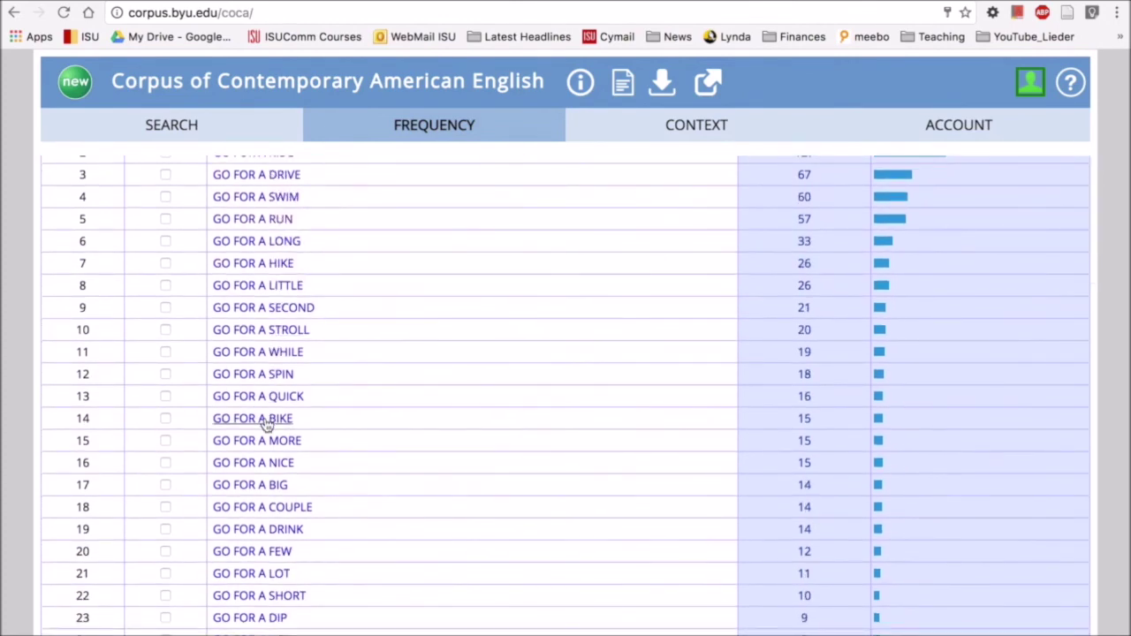
pyautogui.scroll(-1, 267, 425)
pyautogui.scroll(-1, 267, 425)
pyautogui.scroll(-1, 267, 425)
pyautogui.scroll(-1, 267, 425)
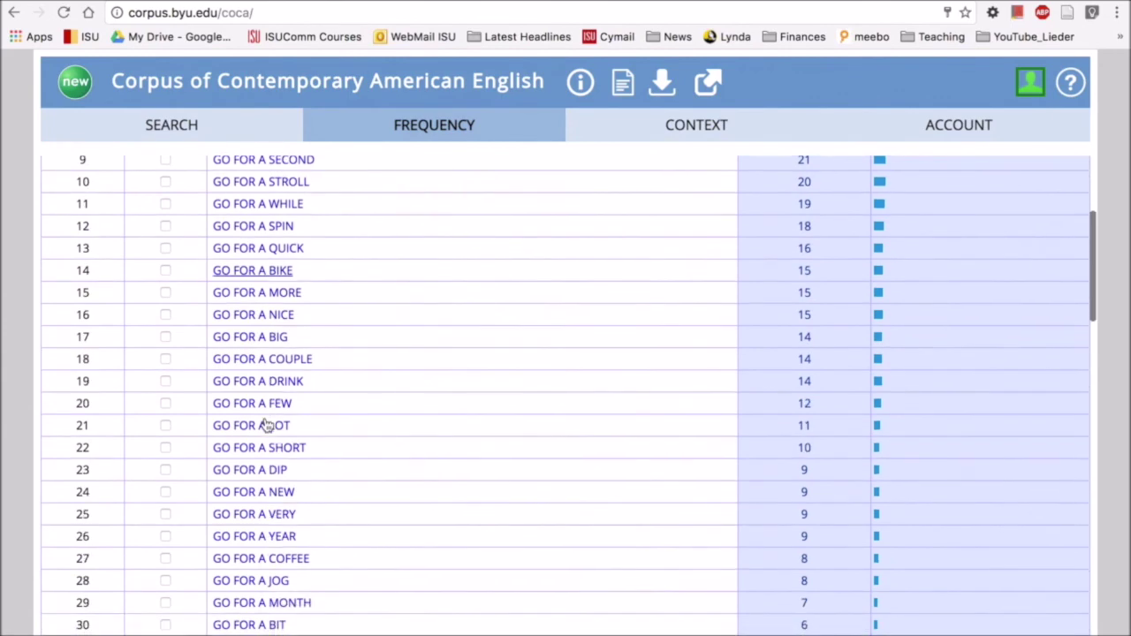
pyautogui.scroll(1, 266, 425)
pyautogui.scroll(2, 267, 425)
pyautogui.scroll(4, 267, 425)
pyautogui.scroll(1, 266, 425)
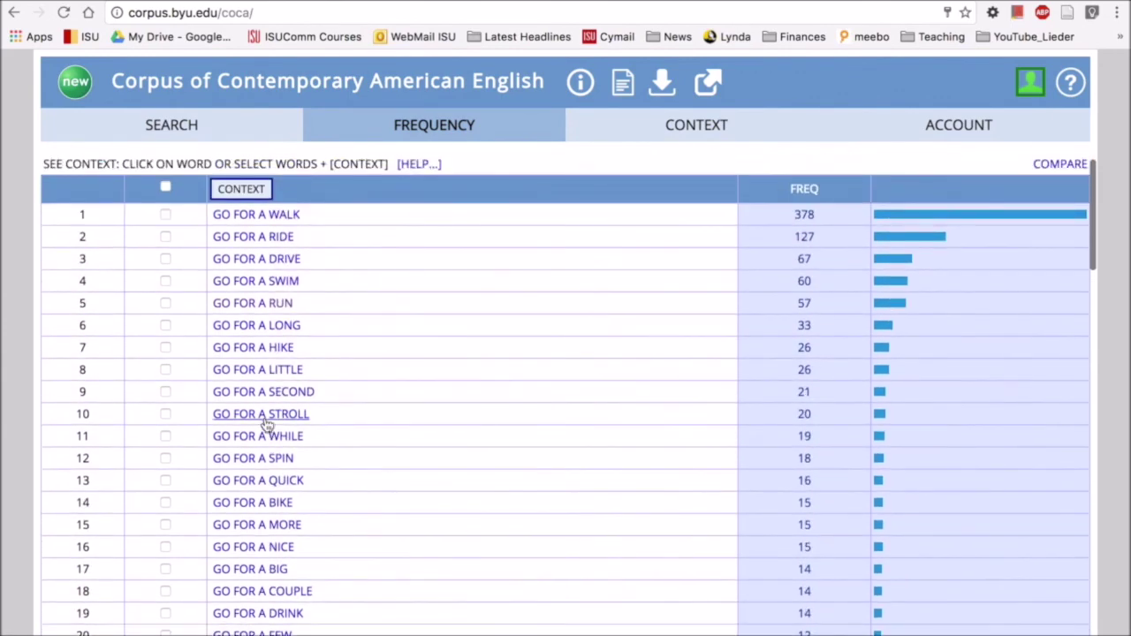
pyautogui.click(165, 125)
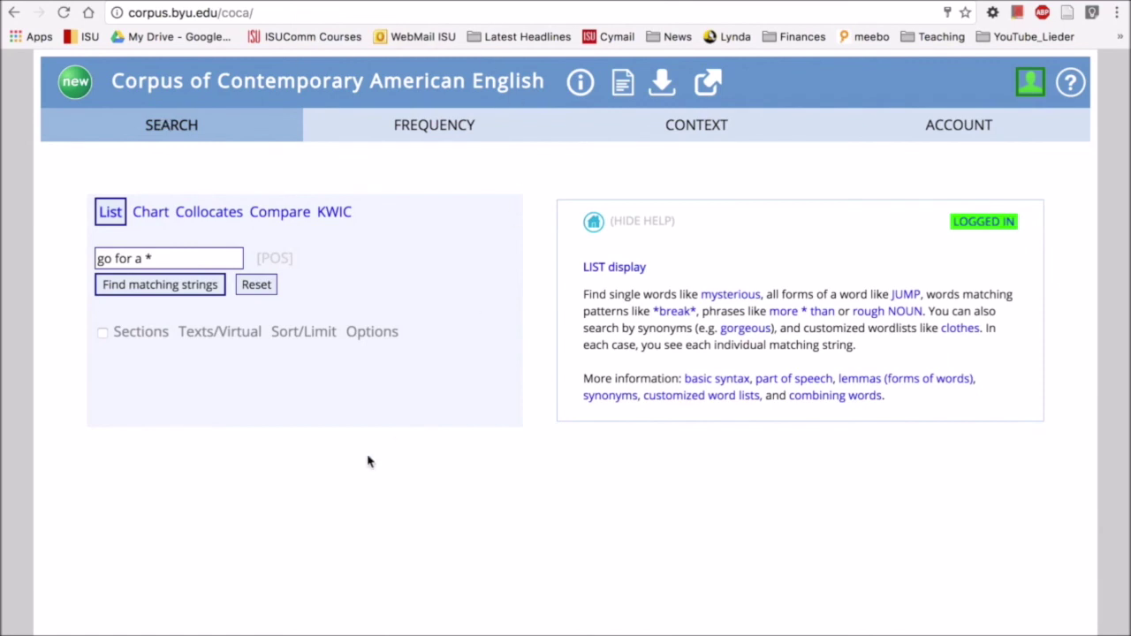